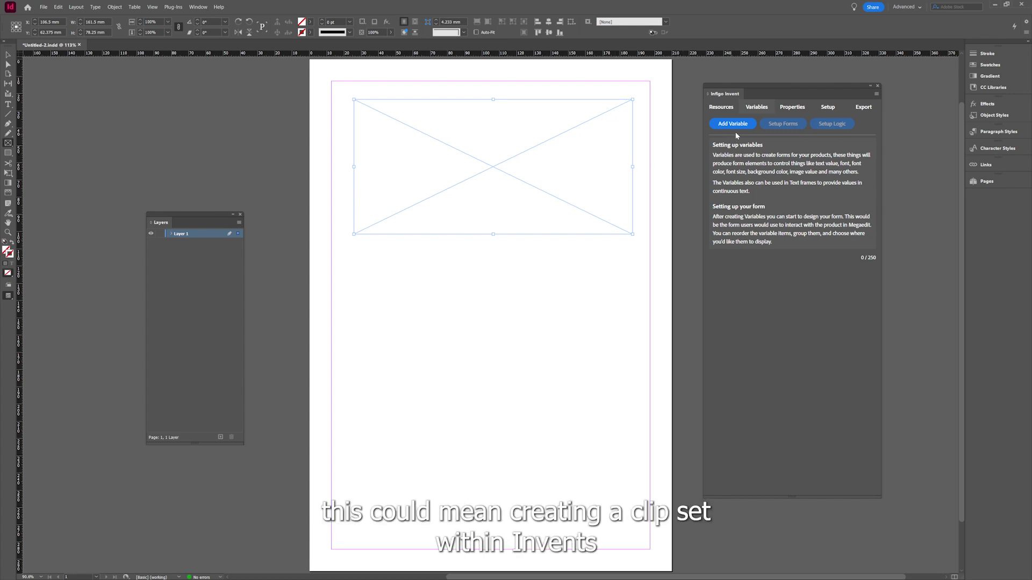
Add a clipart resource set named Clipart Set containing six clipart images
{"action": "left_click", "coordinate": [721, 109]}
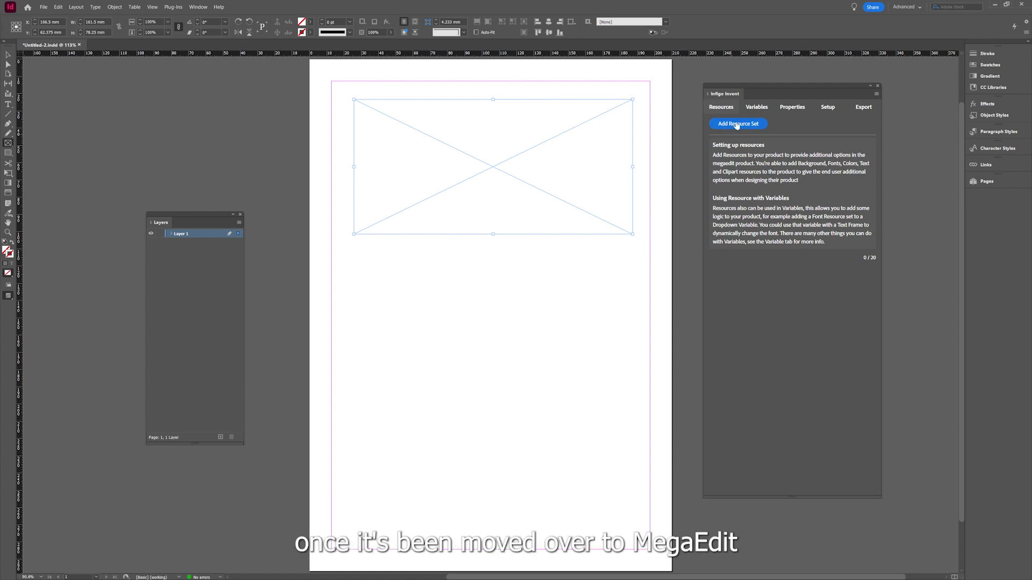
{"action": "left_click", "coordinate": [722, 129]}
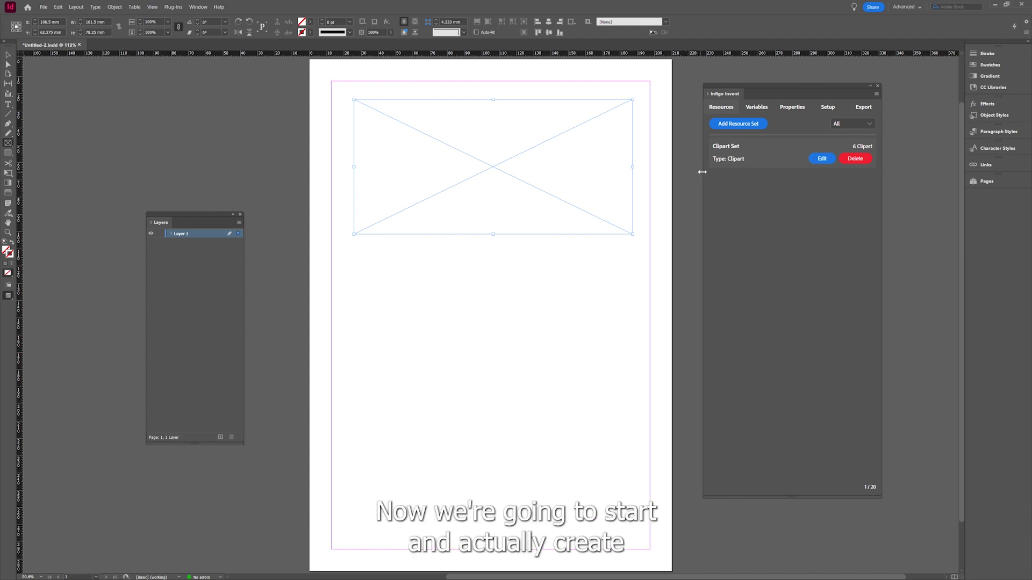
Start a new image variable that allows all clipart albums and the Clipart Set resource set
{"action": "left_click", "coordinate": [752, 109]}
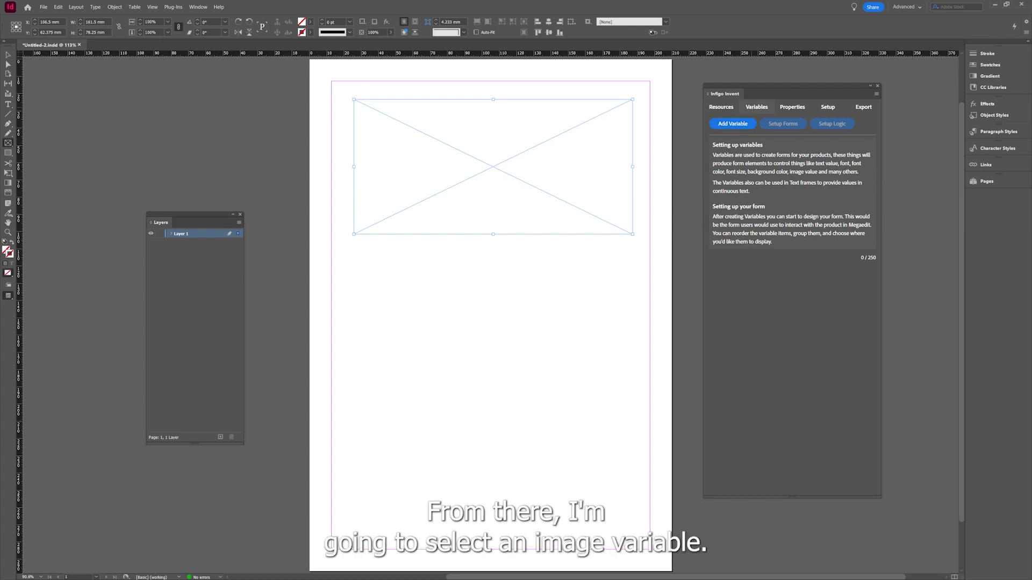
{"action": "left_click", "coordinate": [732, 123]}
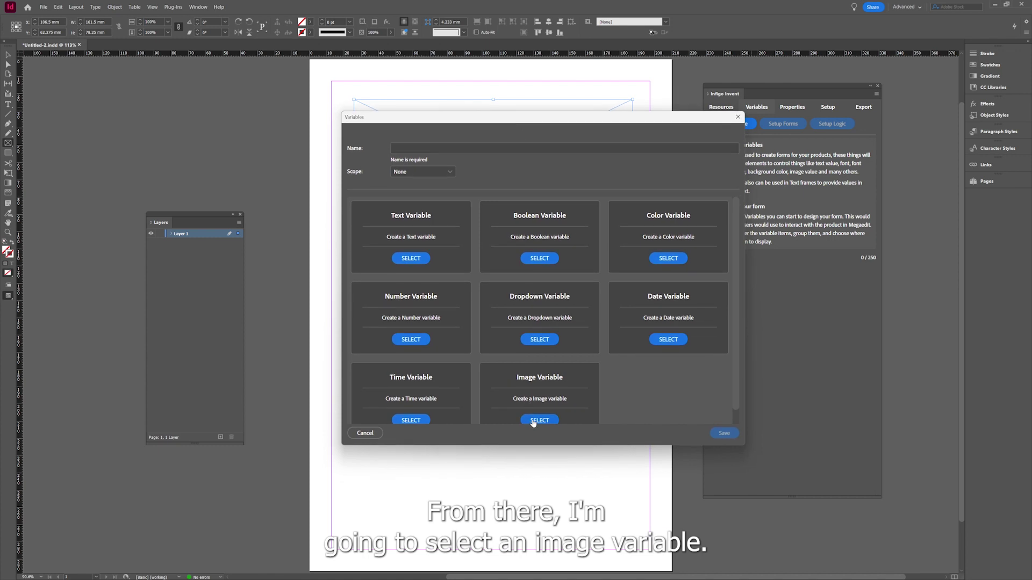
{"action": "left_click", "coordinate": [532, 421]}
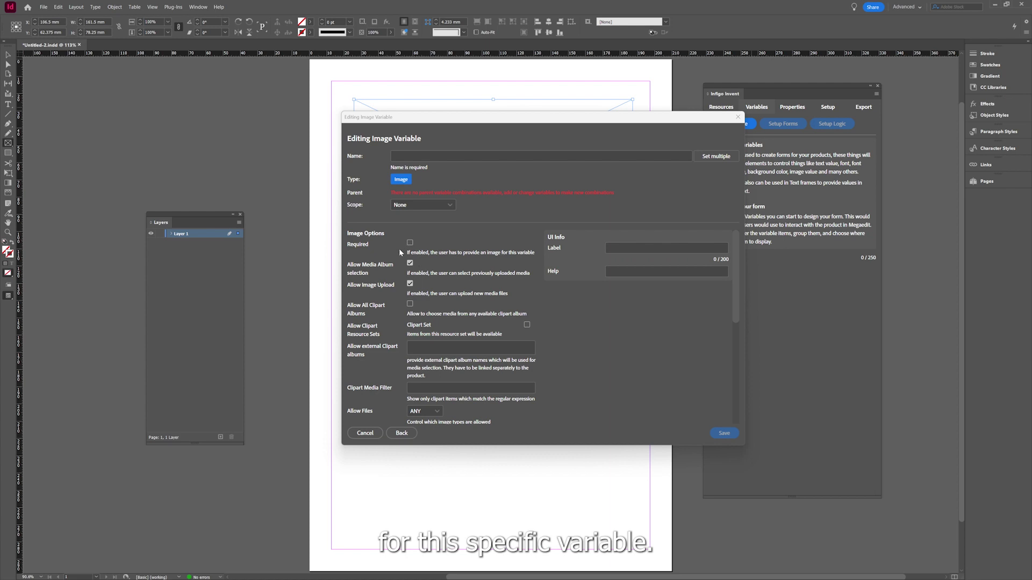
{"action": "left_click", "coordinate": [410, 263]}
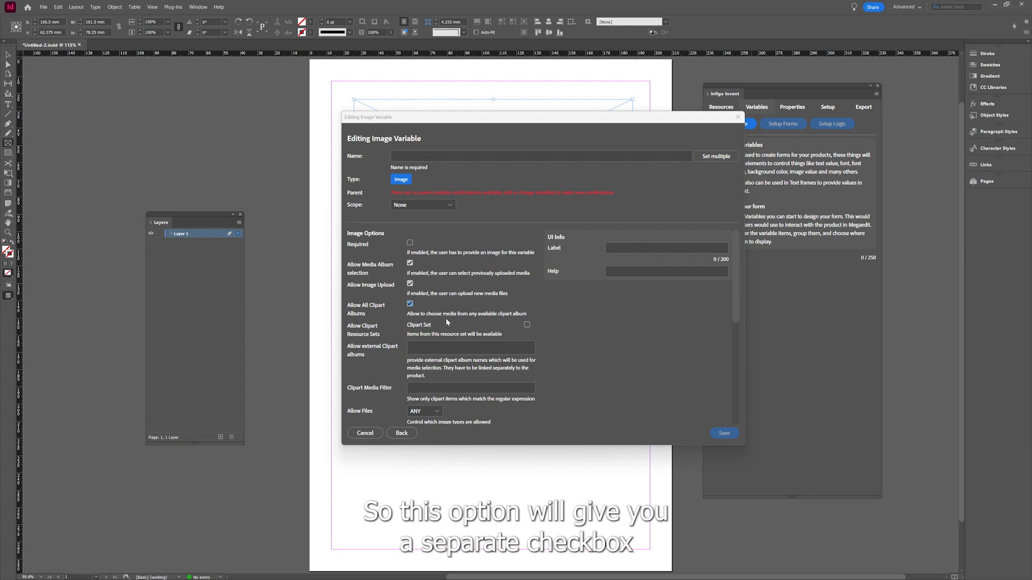
{"action": "left_click", "coordinate": [527, 325]}
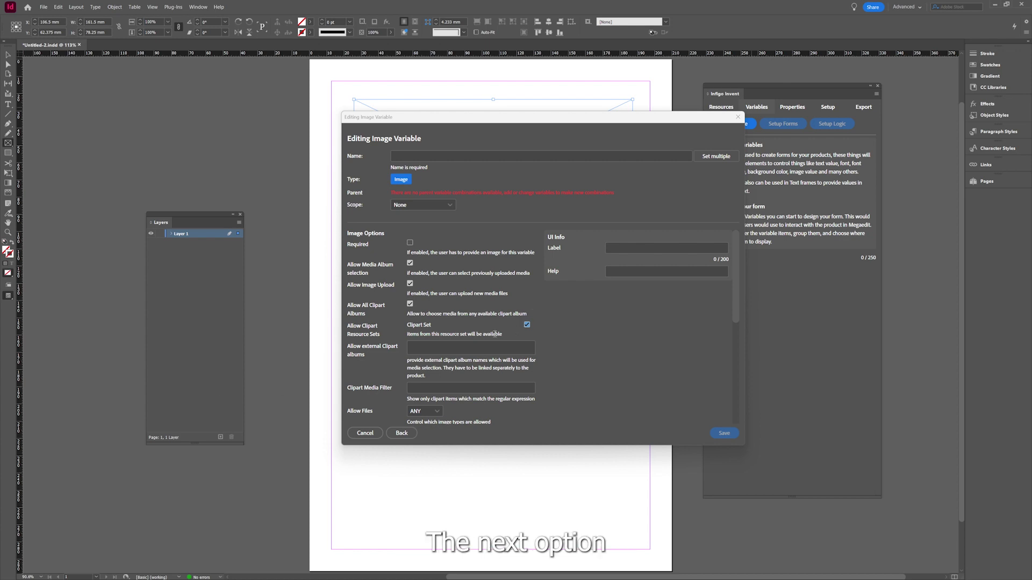
Name the variable "Image Variable" and save it with the external clipart albums and clipart media filter left empty
{"action": "left_click", "coordinate": [482, 347]}
{"action": "scroll", "coordinate": [438, 323], "scroll_direction": "down", "scroll_amount": 1}
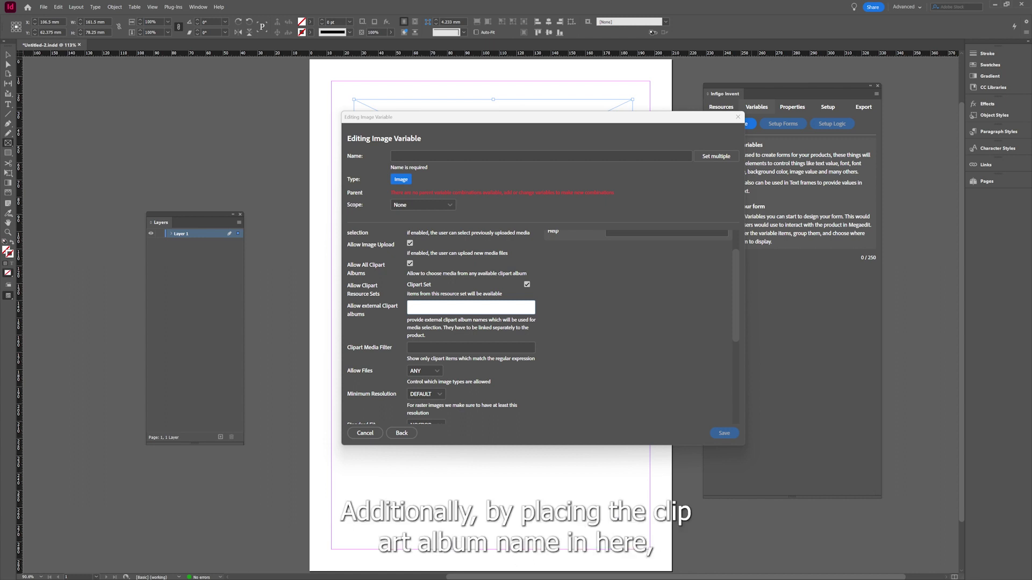
{"action": "left_click", "coordinate": [424, 310]}
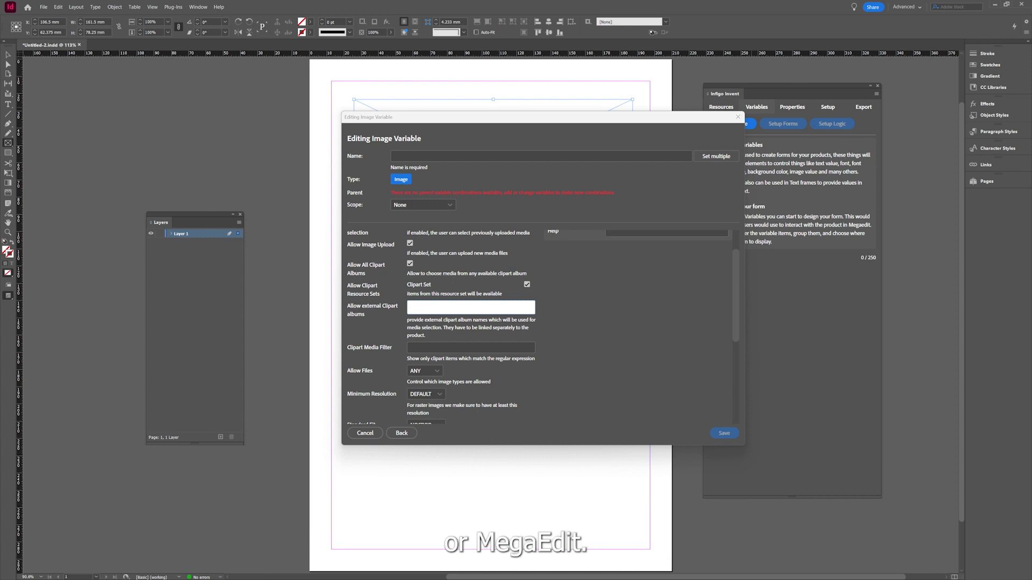
{"action": "left_click", "coordinate": [454, 348]}
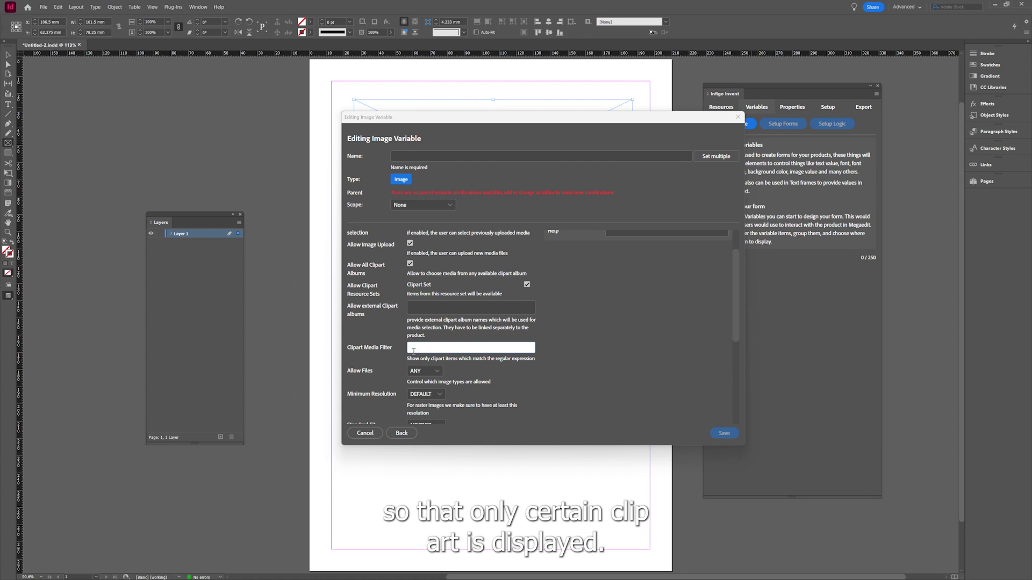
{"action": "left_click", "coordinate": [418, 156]}
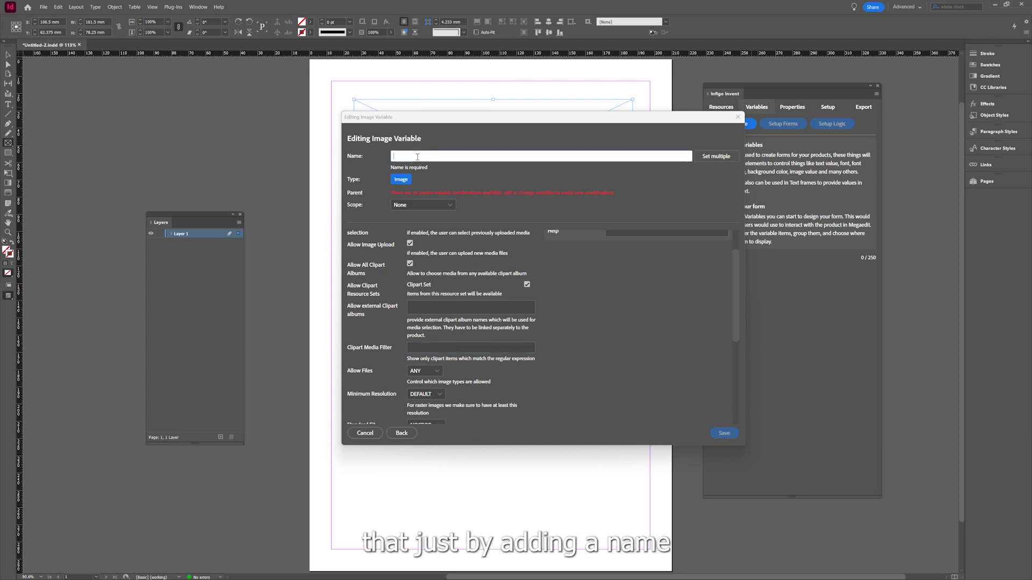
{"action": "type", "text": "Image Variable"}
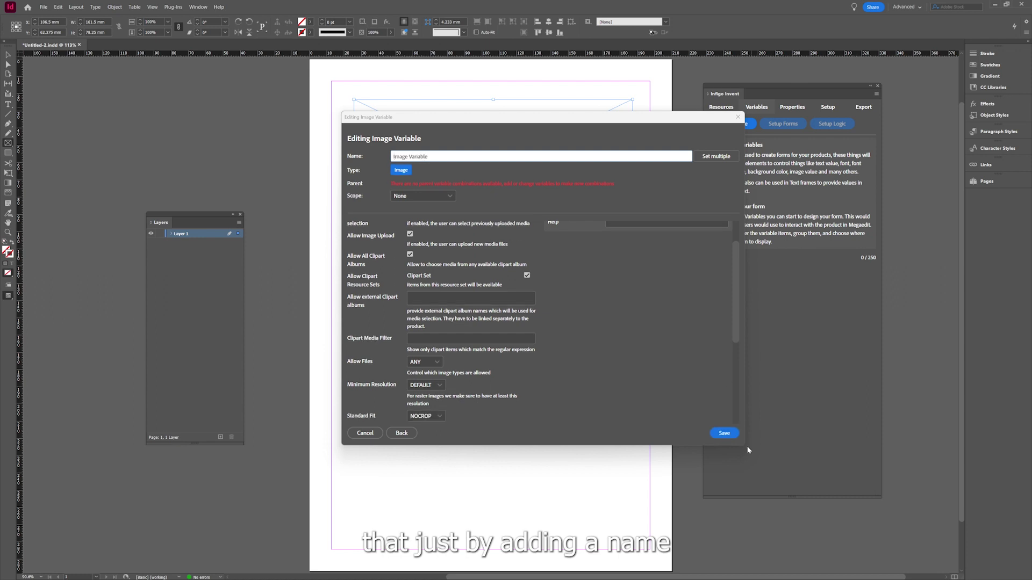
{"action": "left_click", "coordinate": [725, 434]}
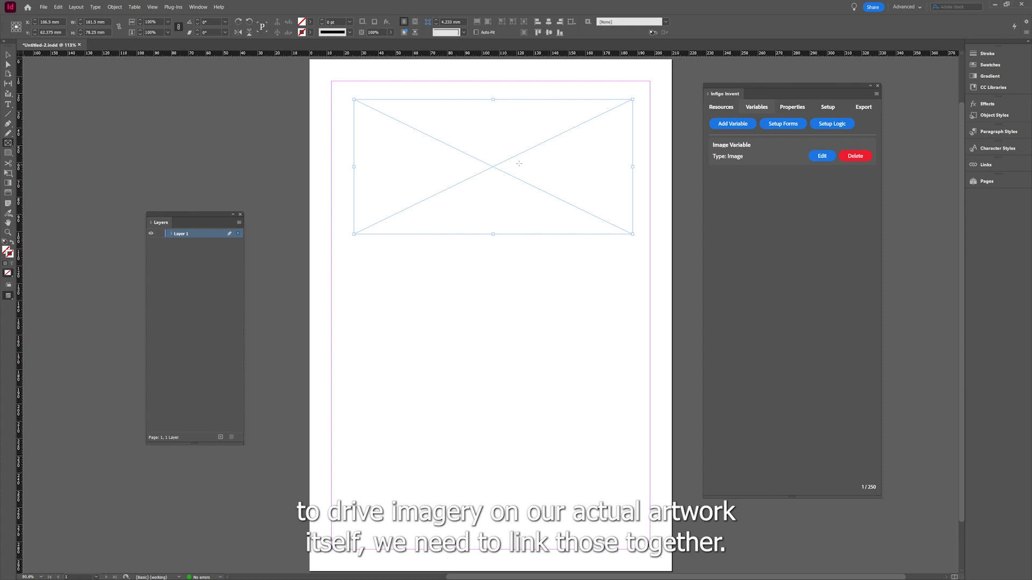
Enable the selected image frame as interactive and map its image to the variable "Image Variable"
{"action": "left_click", "coordinate": [792, 107]}
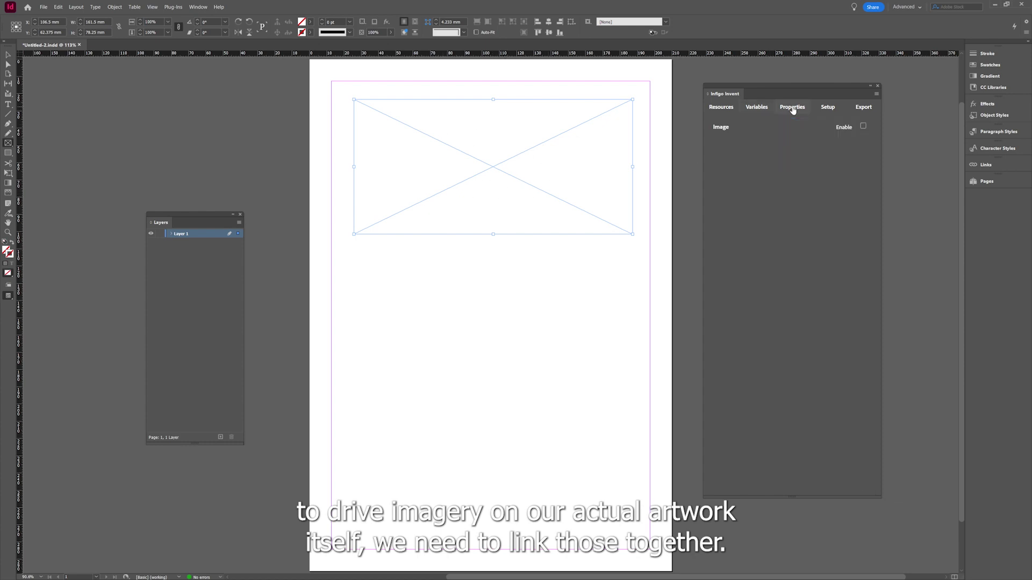
{"action": "left_click", "coordinate": [863, 127]}
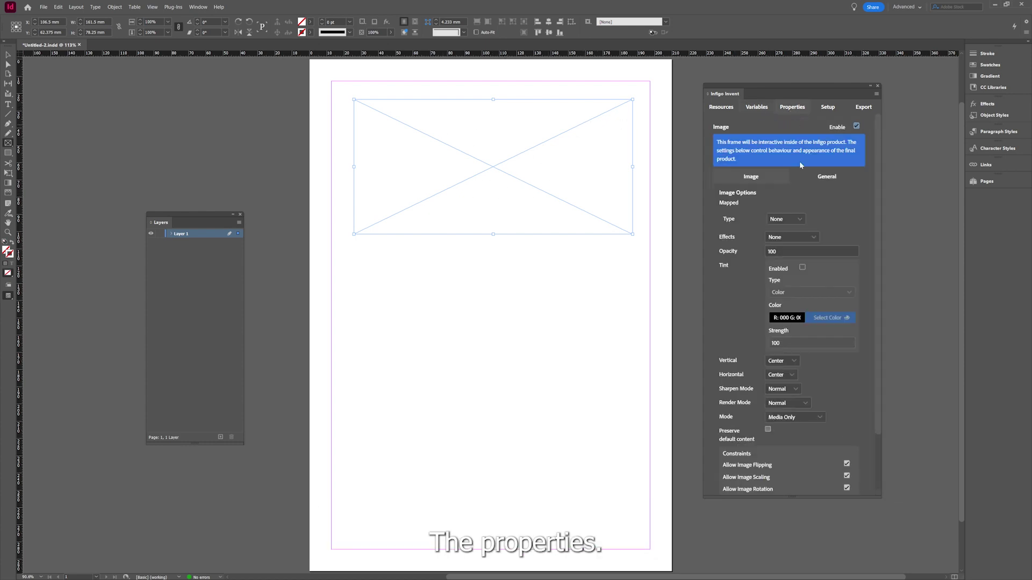
{"action": "left_click", "coordinate": [793, 220]}
{"action": "left_click", "coordinate": [786, 242]}
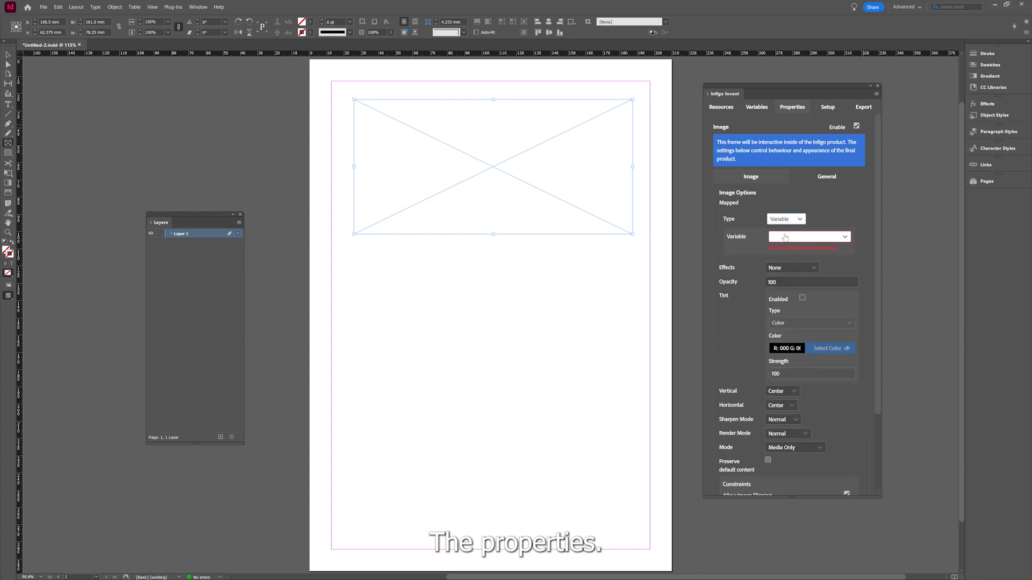
{"action": "left_click", "coordinate": [786, 239]}
{"action": "left_click", "coordinate": [790, 248]}
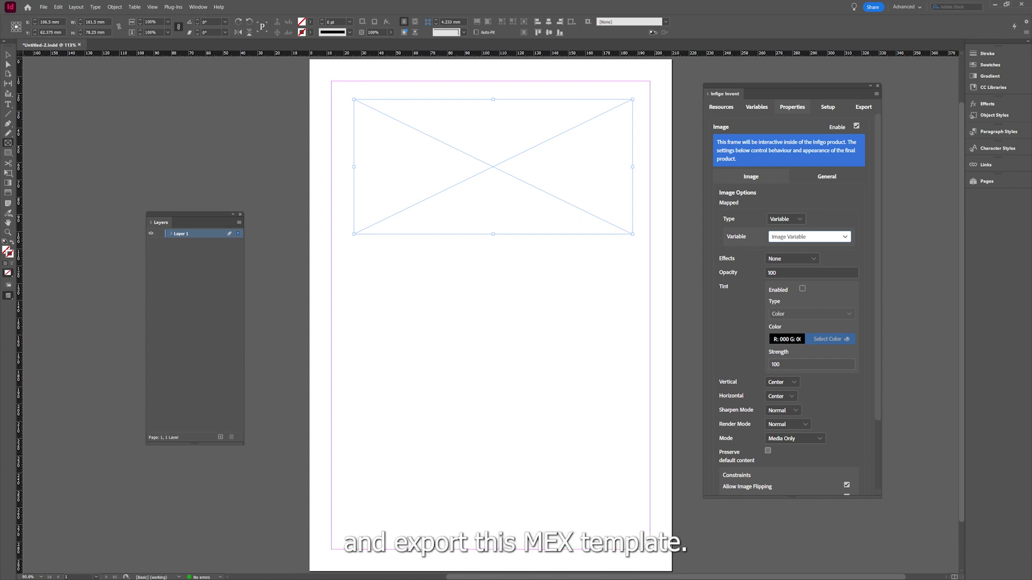
Export the document as a MEX template, and hide the clipart sidebar in the MegaEdit editor in the browser
{"action": "left_click", "coordinate": [861, 109]}
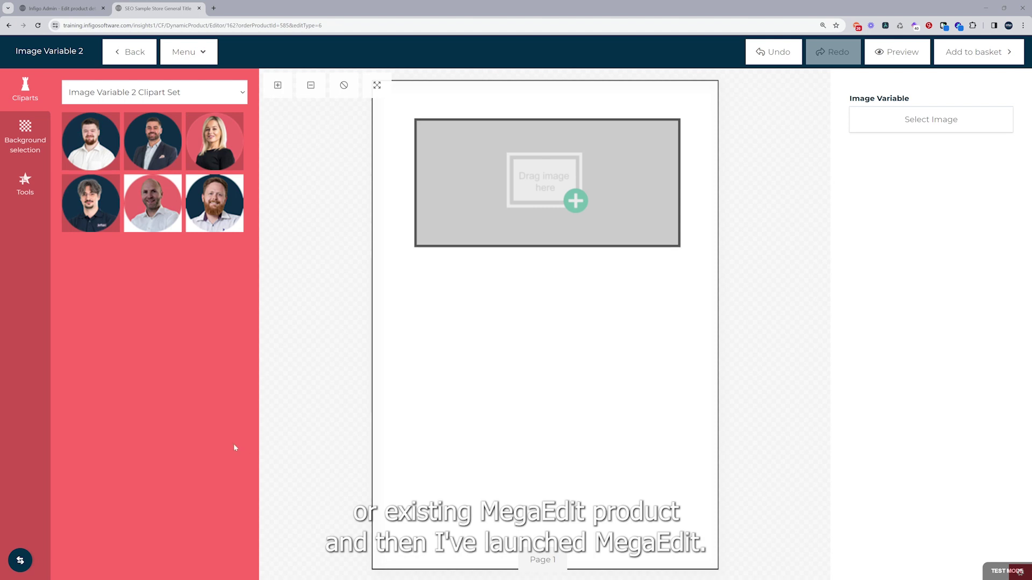
{"action": "left_click", "coordinate": [20, 561]}
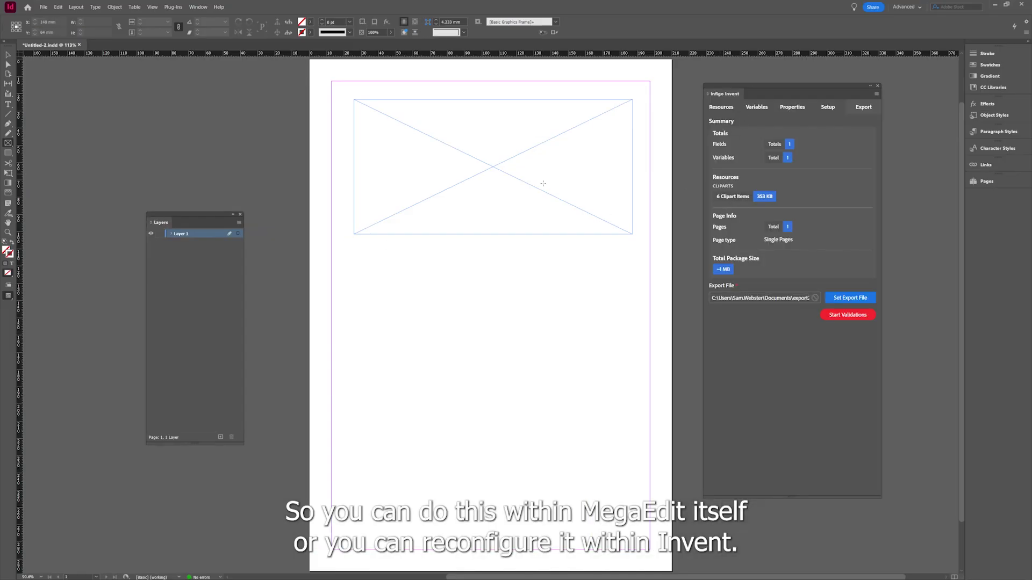
Switch to InDesign and review the image options in the settings of the saved image variable
{"action": "left_click", "coordinate": [751, 110]}
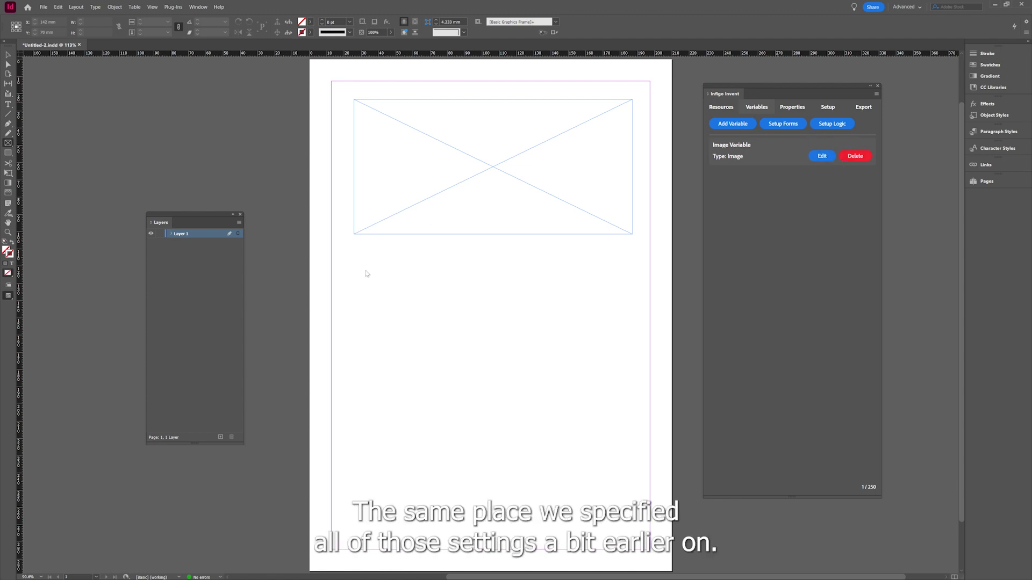
{"action": "left_click", "coordinate": [821, 156]}
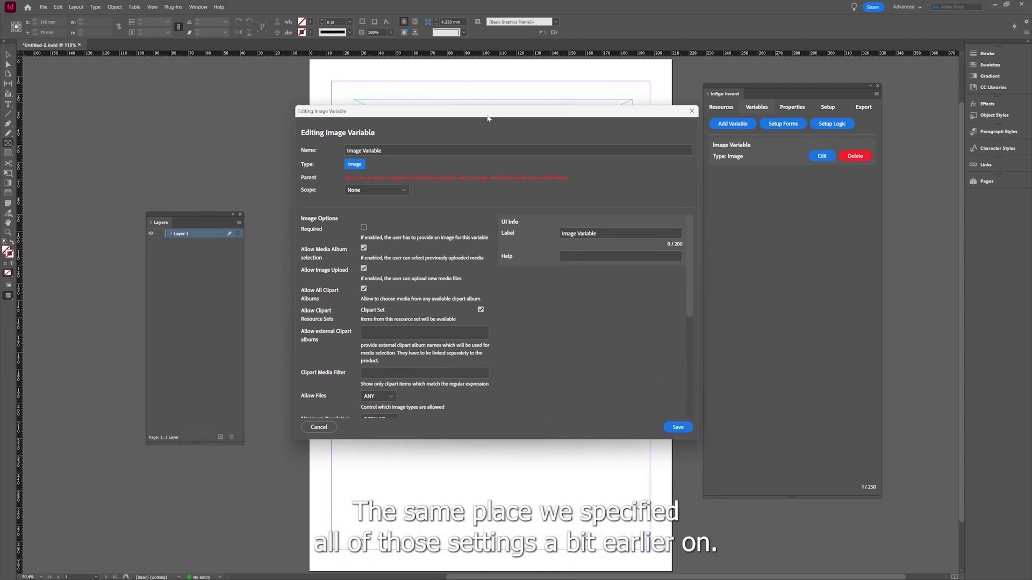
{"action": "scroll", "coordinate": [414, 396], "scroll_direction": "down", "scroll_amount": 5}
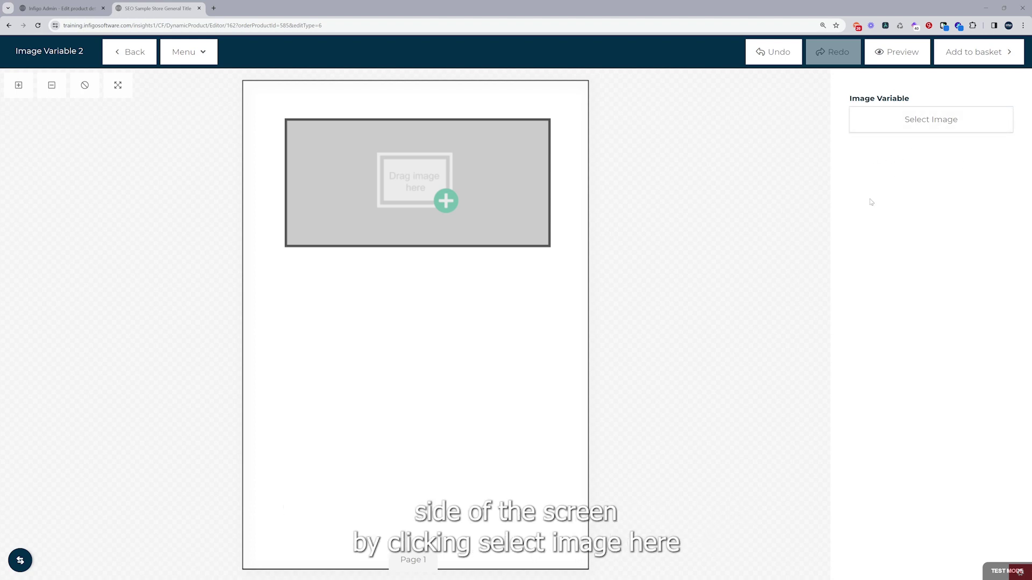
In the MegaEdit browser editor, fill the image variable with the dark-suited man's portrait from the Image Variable 2 Clipart Set
{"action": "left_click", "coordinate": [947, 122]}
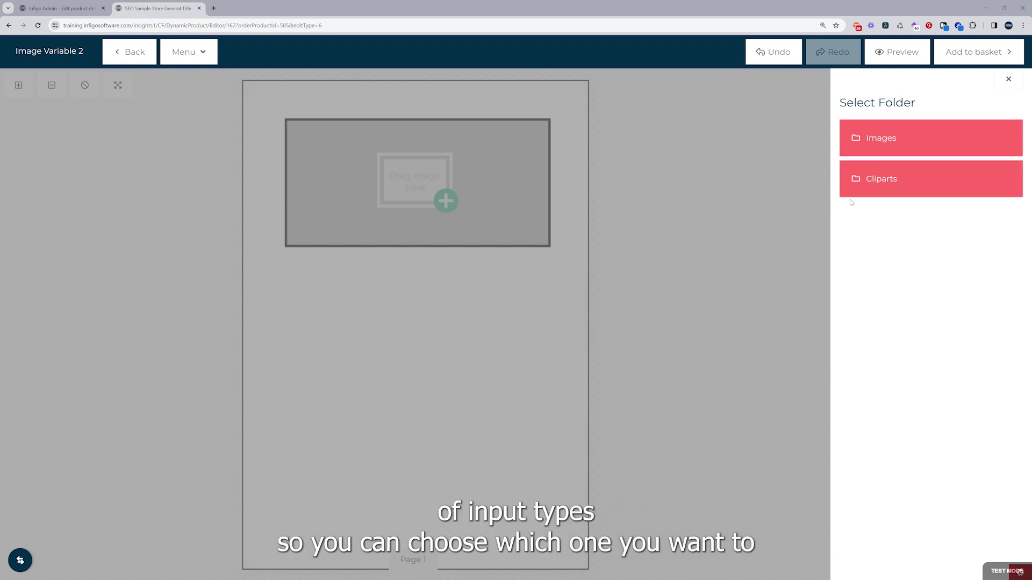
{"action": "left_click", "coordinate": [865, 183]}
{"action": "left_click", "coordinate": [870, 106]}
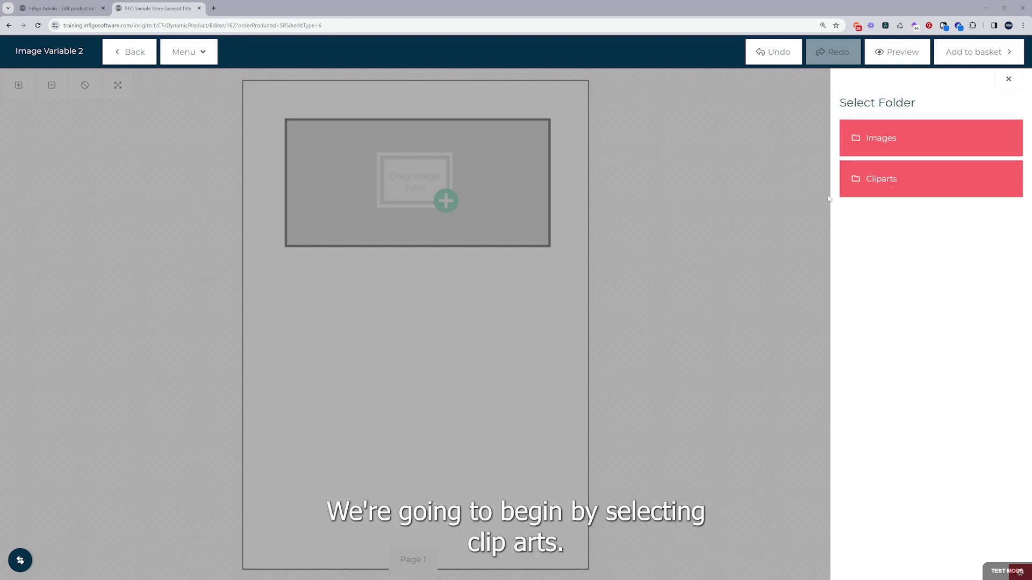
{"action": "left_click", "coordinate": [873, 183]}
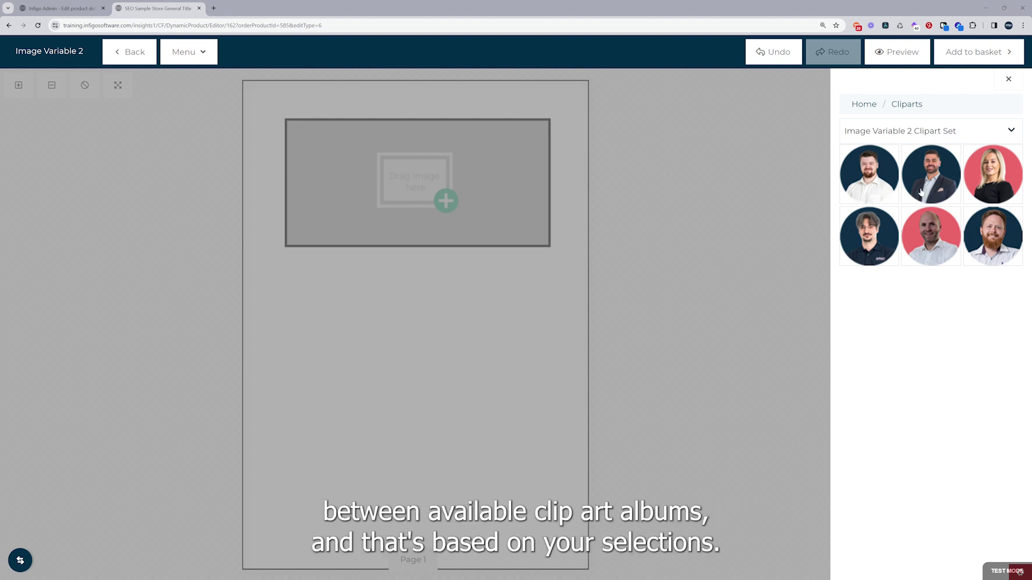
{"action": "left_click", "coordinate": [954, 136]}
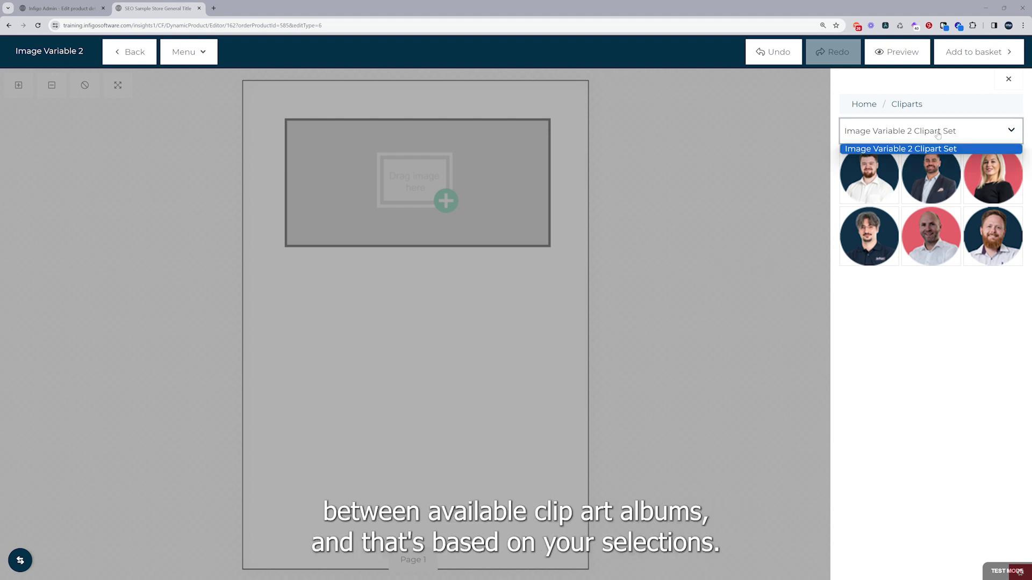
{"action": "left_click", "coordinate": [886, 151]}
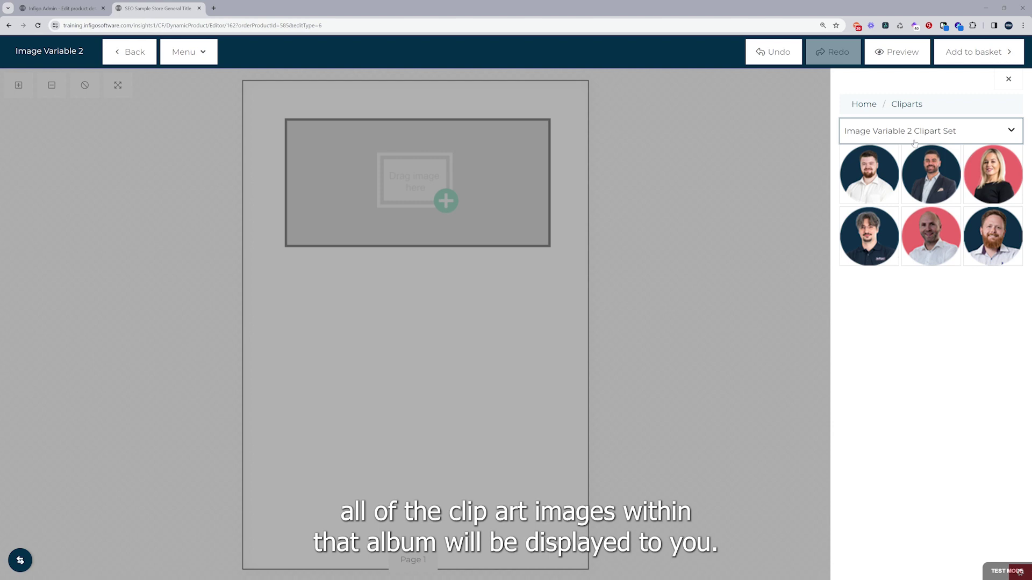
{"action": "left_click", "coordinate": [931, 182]}
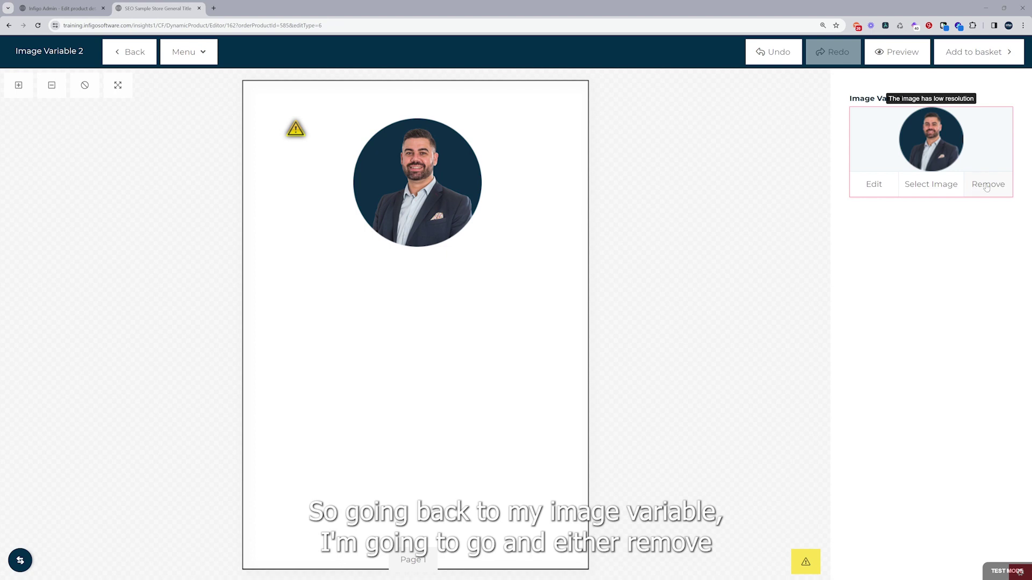
Replace the image variable's picture with the astronaut image from the Default album of uploaded images
{"action": "left_click", "coordinate": [935, 191]}
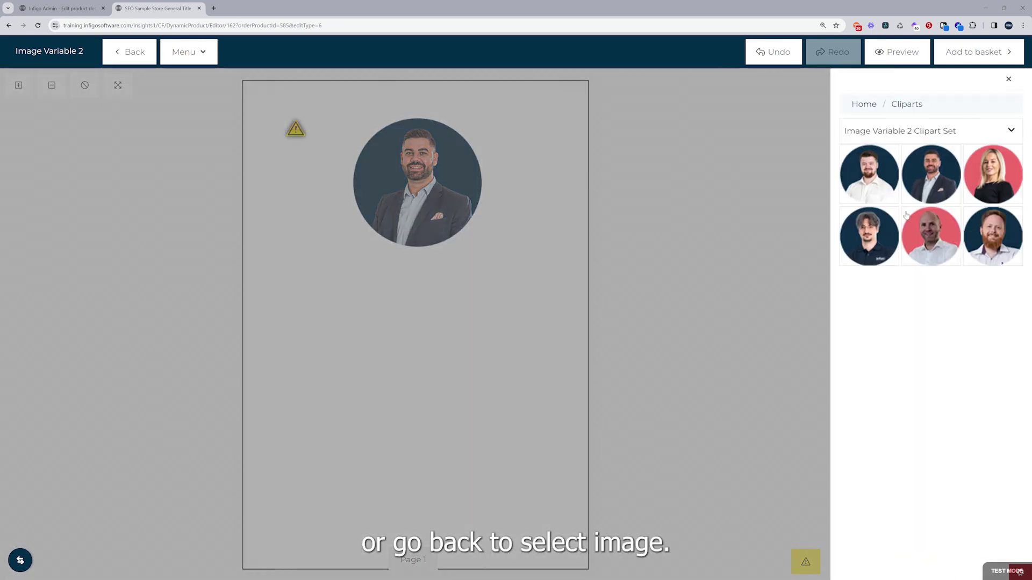
{"action": "left_click", "coordinate": [863, 108]}
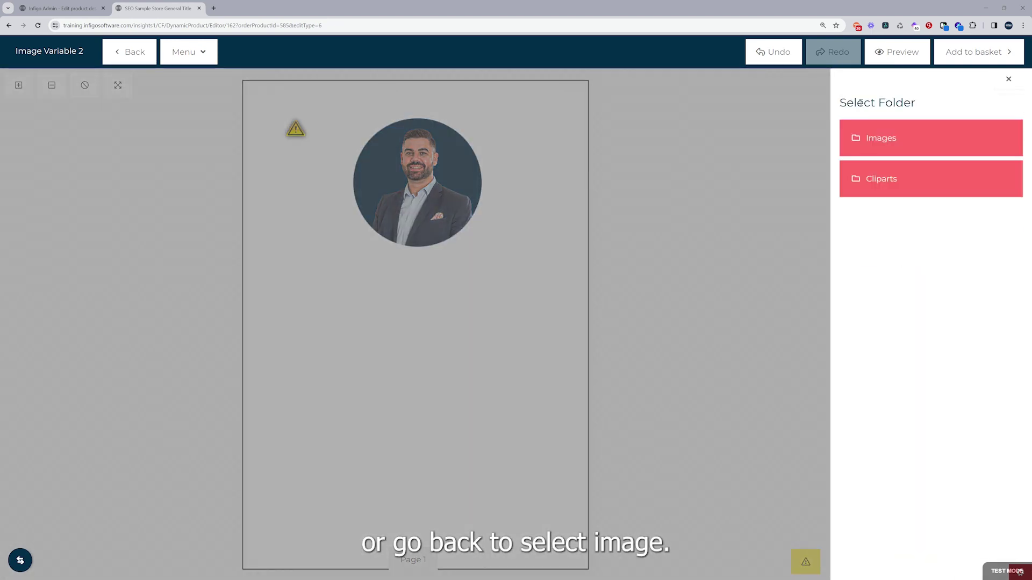
{"action": "left_click", "coordinate": [917, 142]}
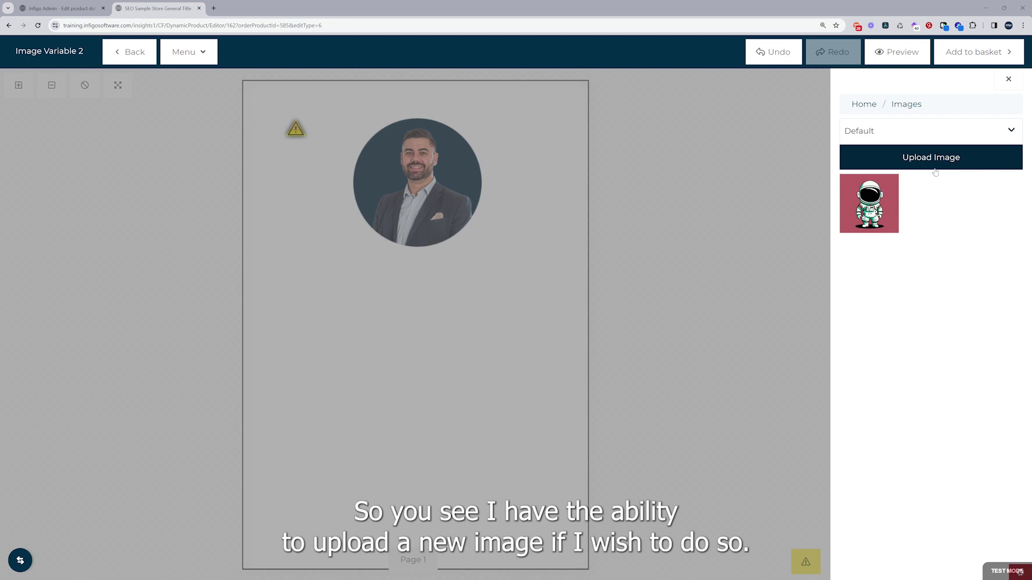
{"action": "left_click", "coordinate": [935, 152]}
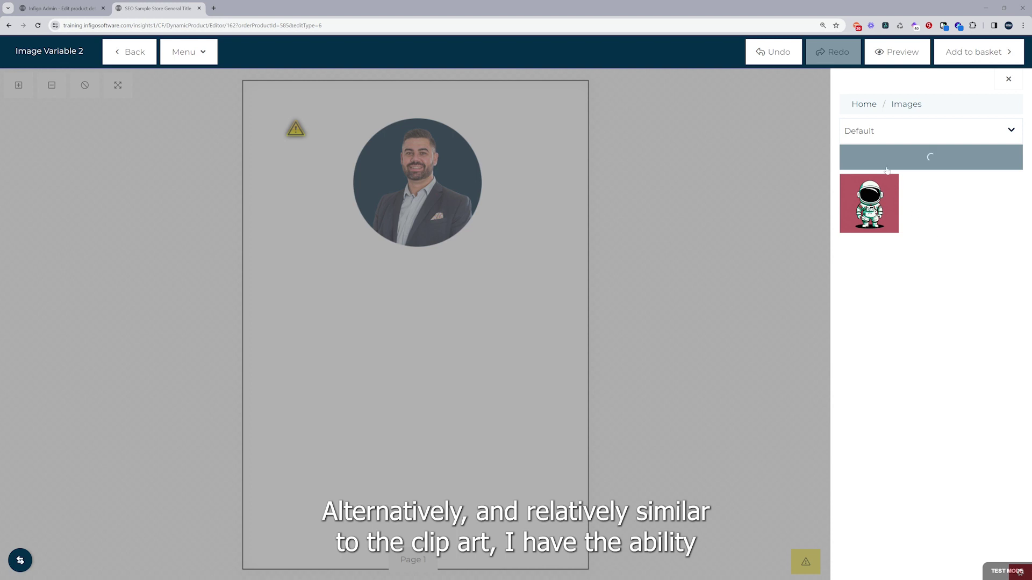
{"action": "left_click", "coordinate": [896, 130]}
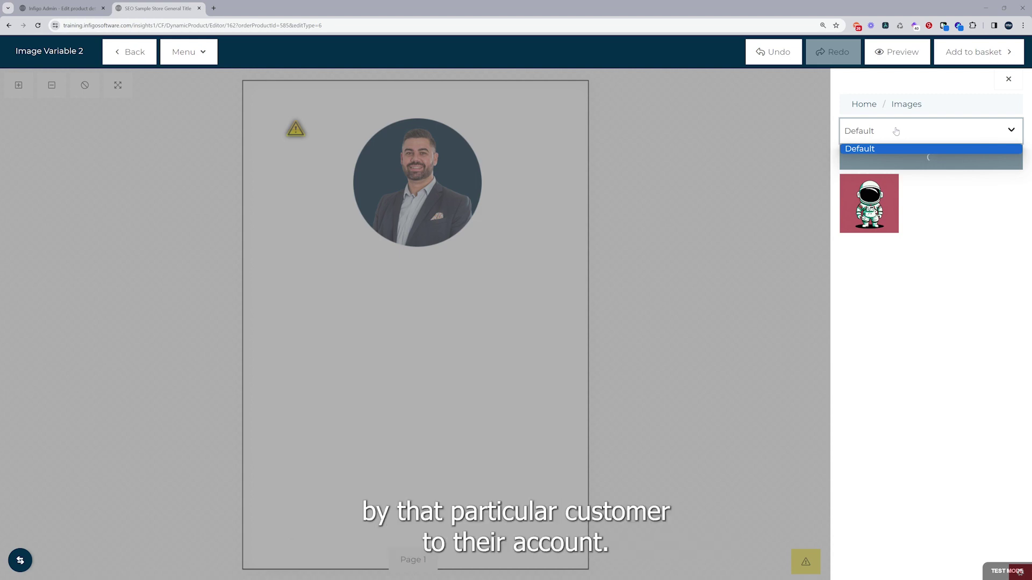
{"action": "left_click", "coordinate": [894, 132]}
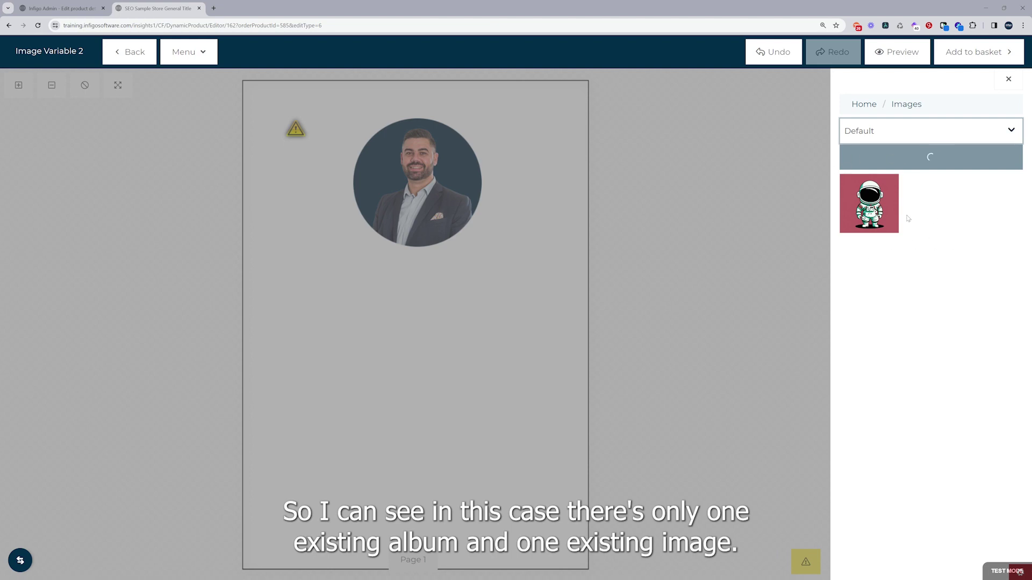
{"action": "left_click", "coordinate": [875, 218]}
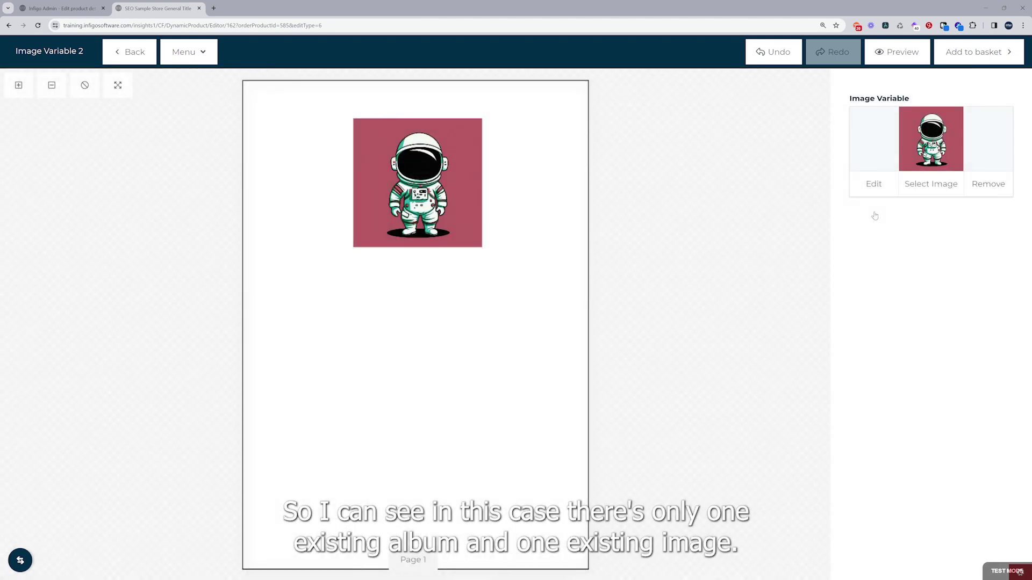